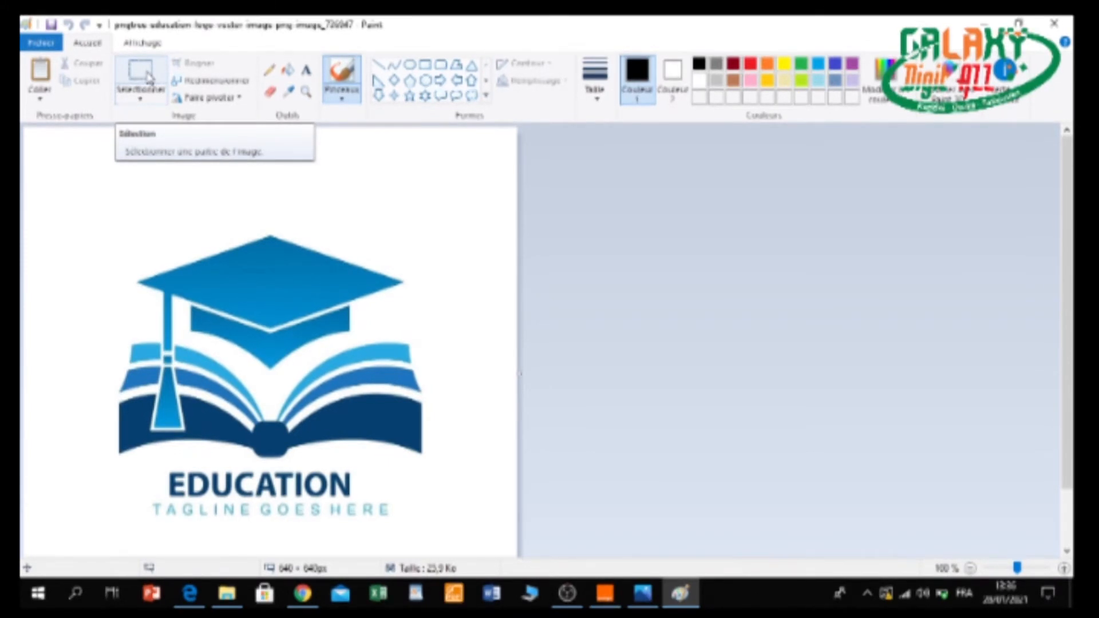
# Step: Select the EDUCATION title and its tagline below the book with a rectangular selection and delete them
pyautogui.click(140, 78)
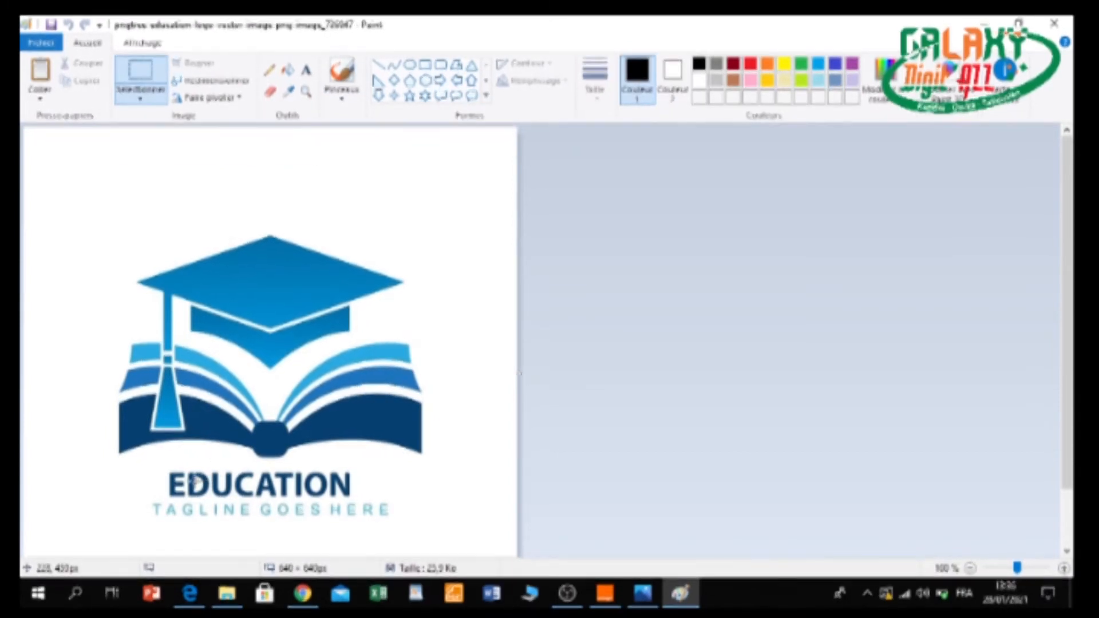
pyautogui.moveTo(139, 471); pyautogui.dragTo(232, 499)
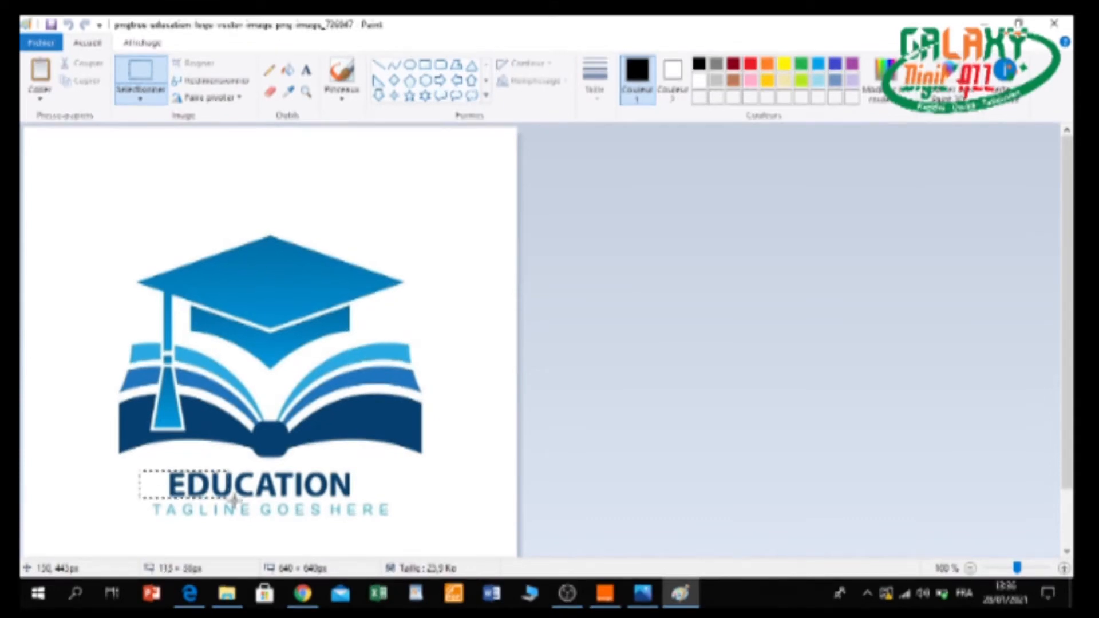
pyautogui.moveTo(386, 522); pyautogui.dragTo(396, 527)
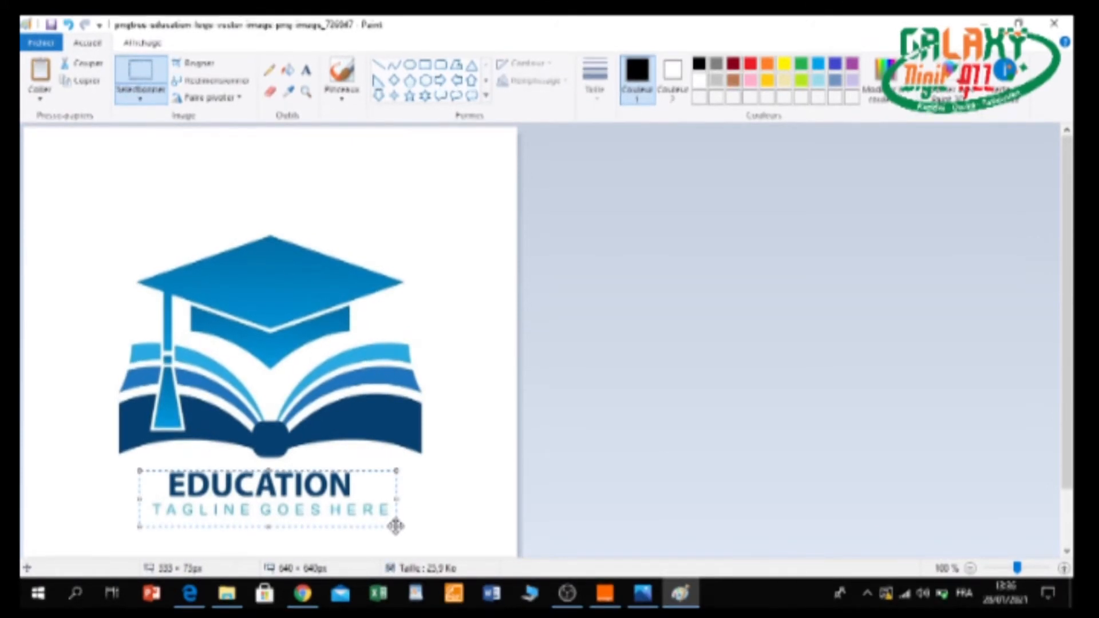
pyautogui.rightClick(325, 506)
pyautogui.click(369, 445)
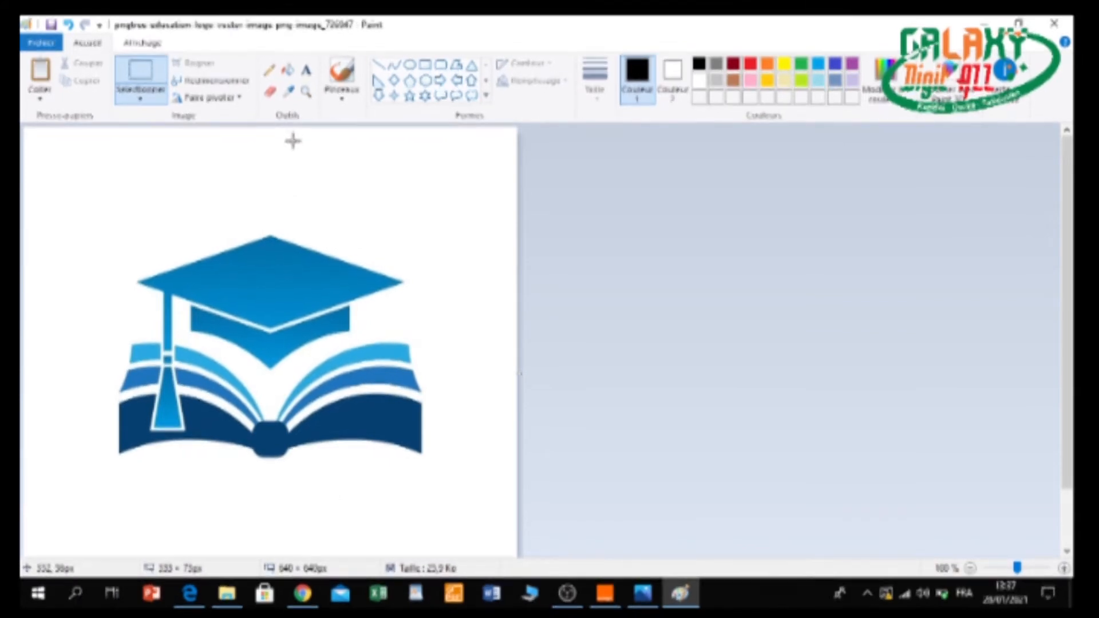
# Step: Add the text "LOGO EDUCATION DESIGN GRATUIT" below the book with the Text tool
pyautogui.click(306, 72)
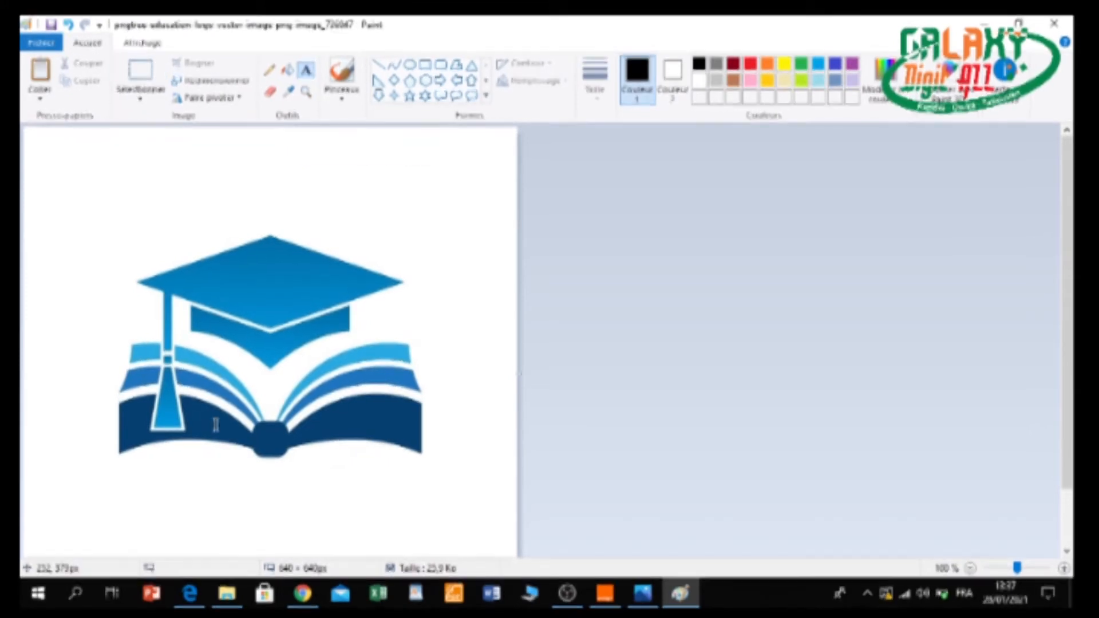
pyautogui.click(122, 497)
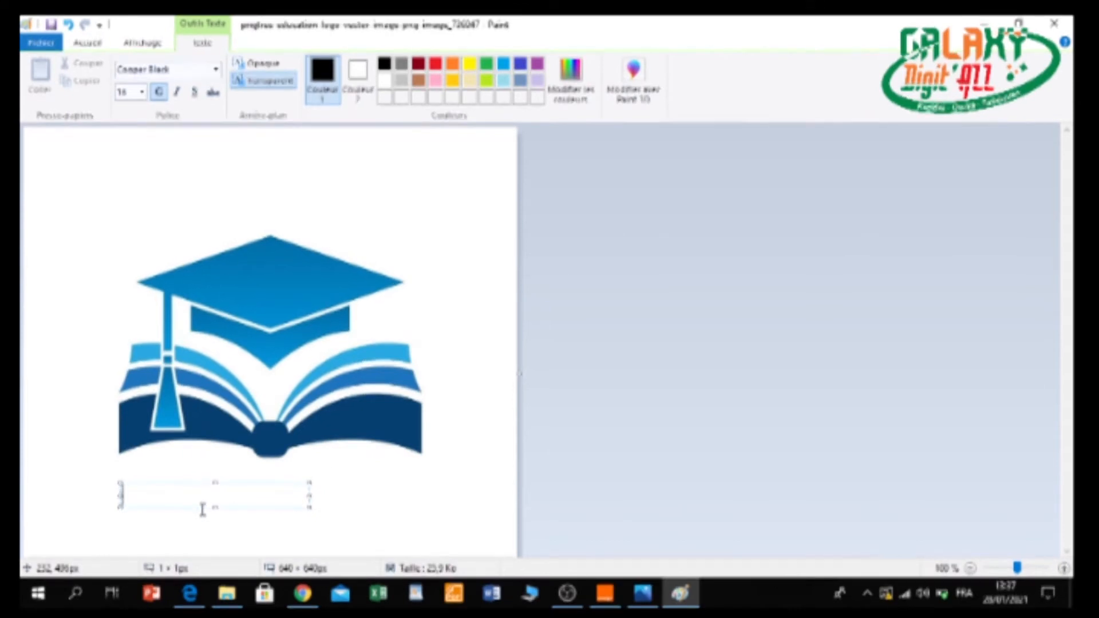
pyautogui.write('LOGO')
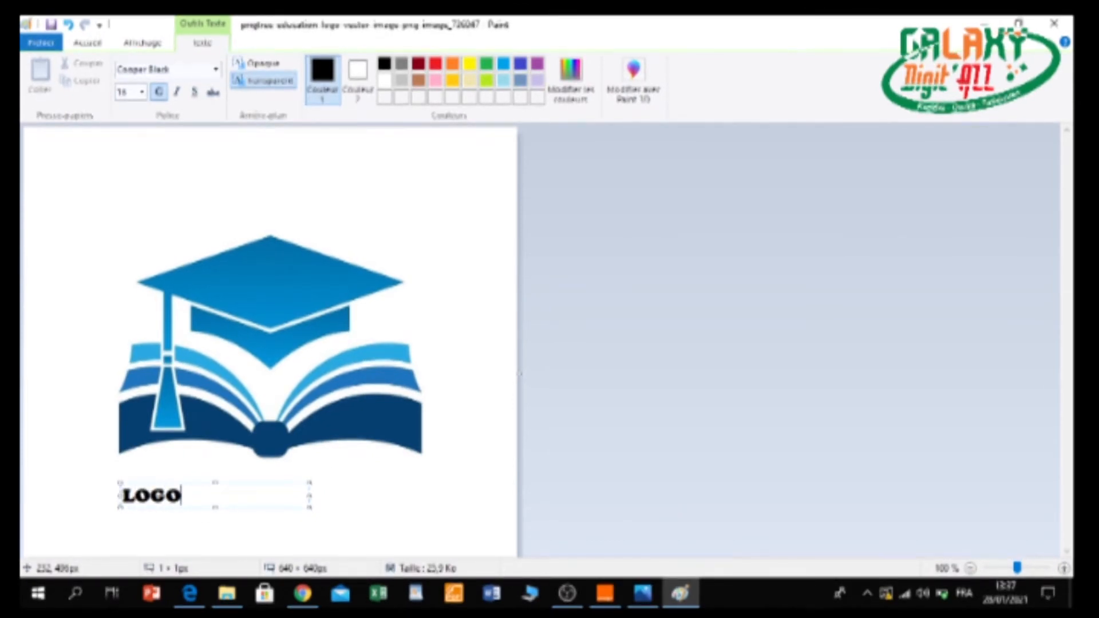
pyautogui.write(' EDUCATION DES')
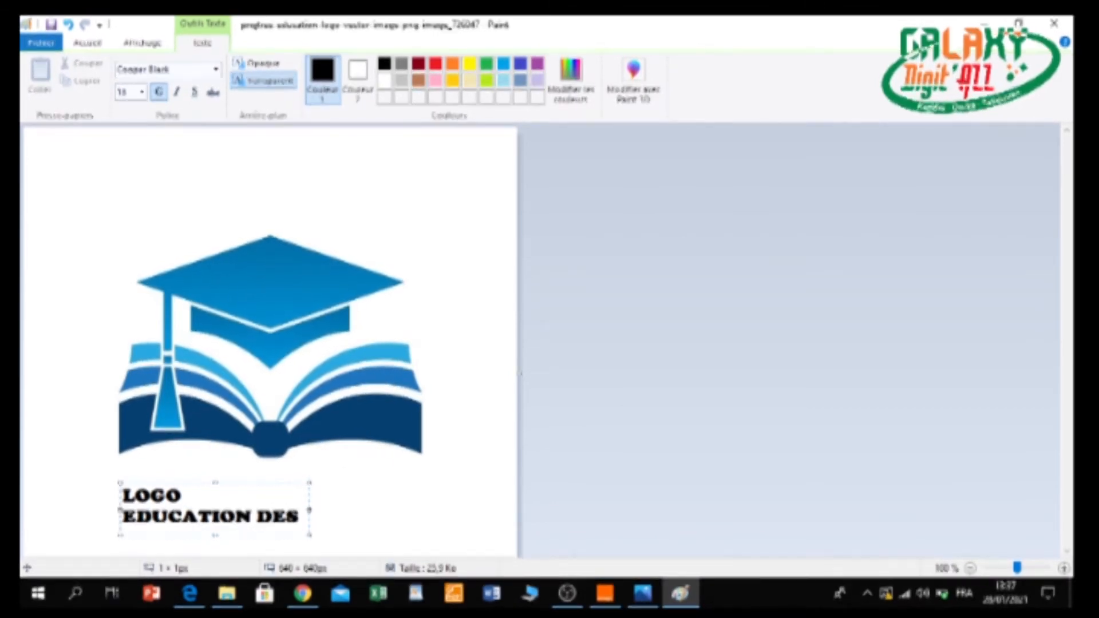
pyautogui.write('IGN')
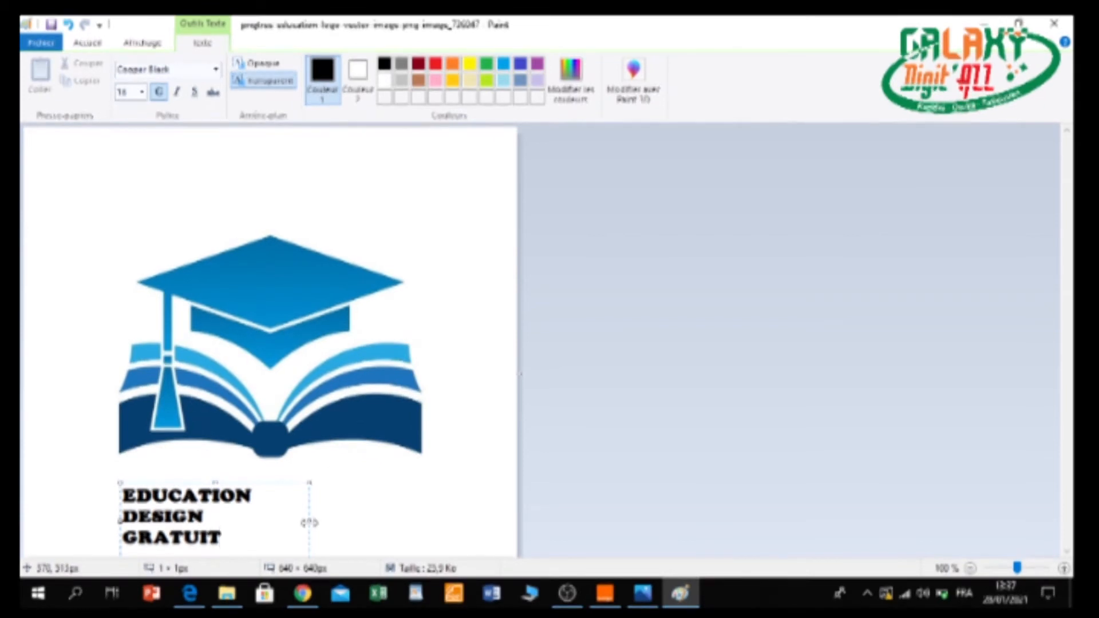
# Step: Widen the text box on both sides until the caption fits on one line and remove the extra spaces before GRATUIT
pyautogui.moveTo(309, 521); pyautogui.dragTo(463, 498)
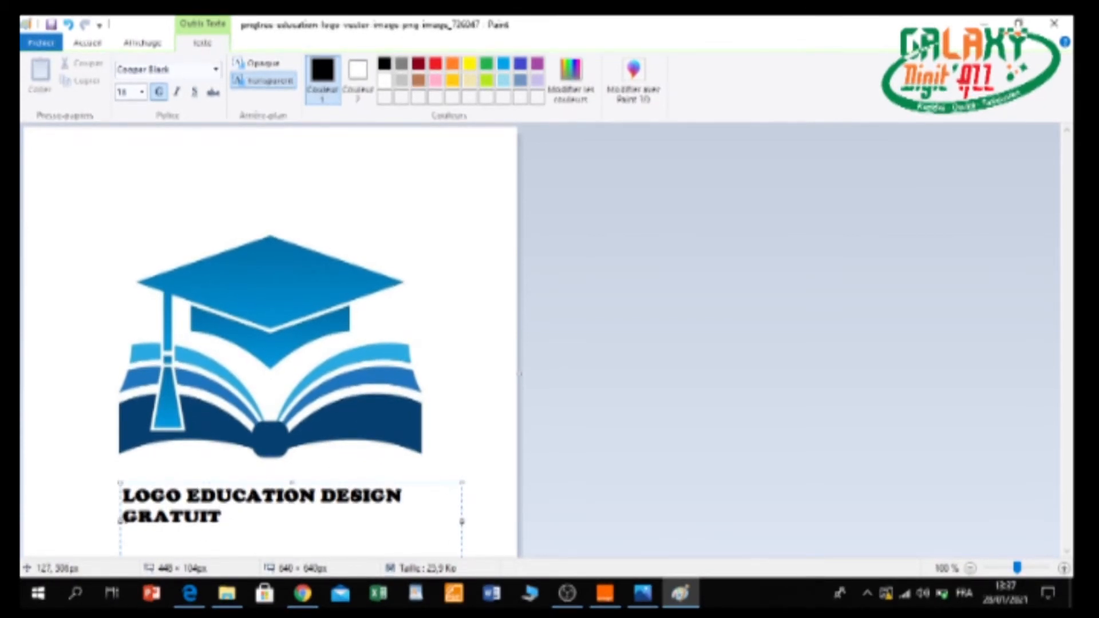
pyautogui.click(123, 519)
pyautogui.moveTo(222, 518); pyautogui.dragTo(182, 496)
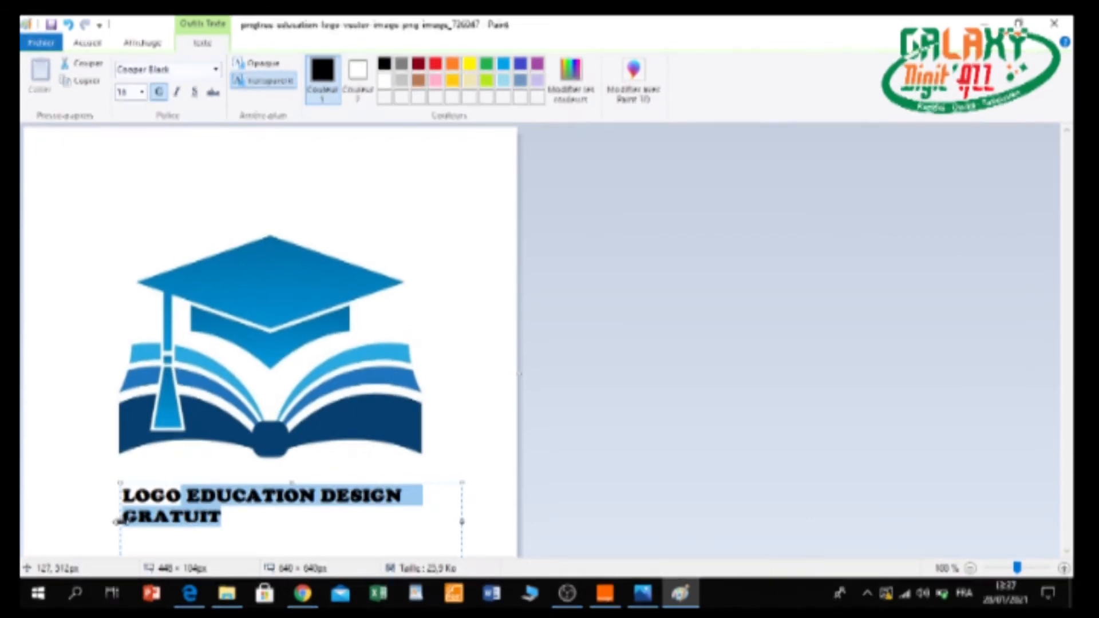
pyautogui.moveTo(117, 519); pyautogui.dragTo(56, 515)
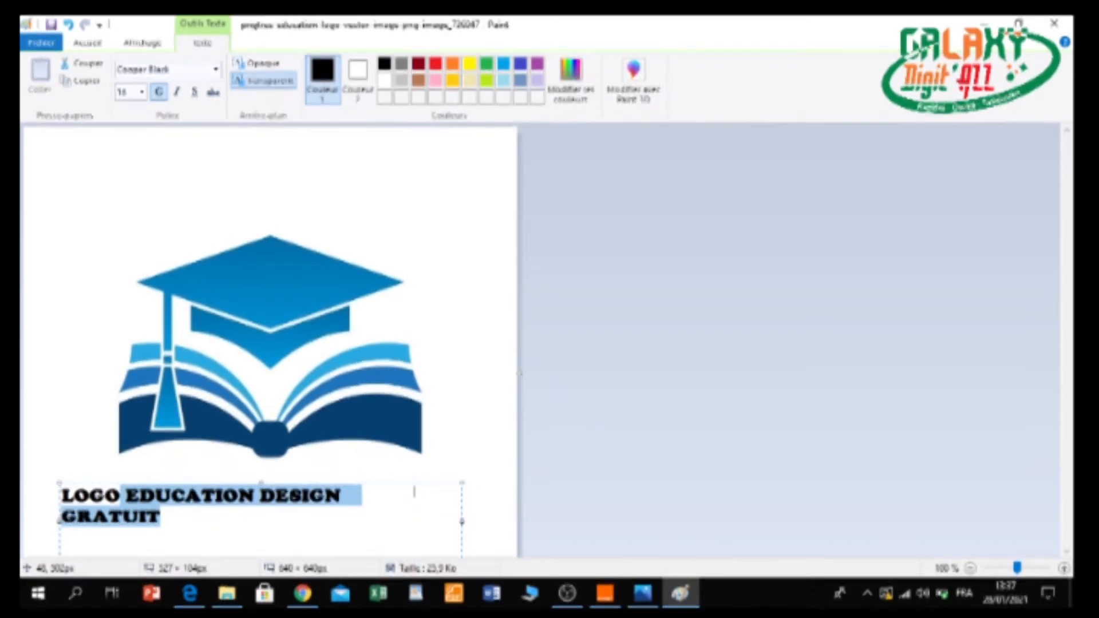
pyautogui.moveTo(462, 521); pyautogui.dragTo(522, 521)
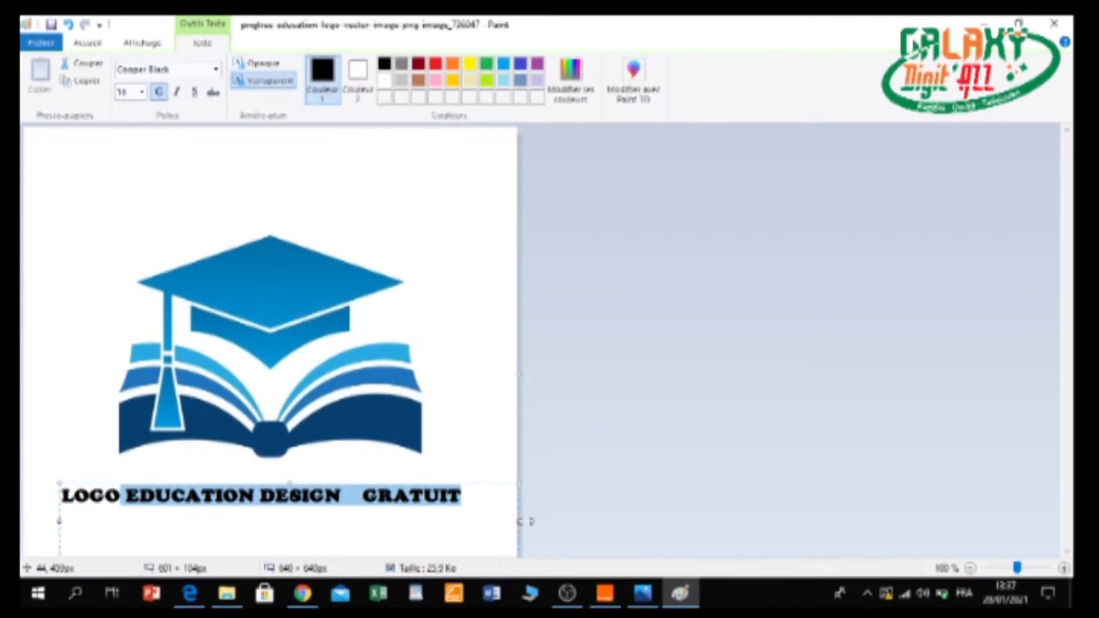
pyautogui.click(368, 497)
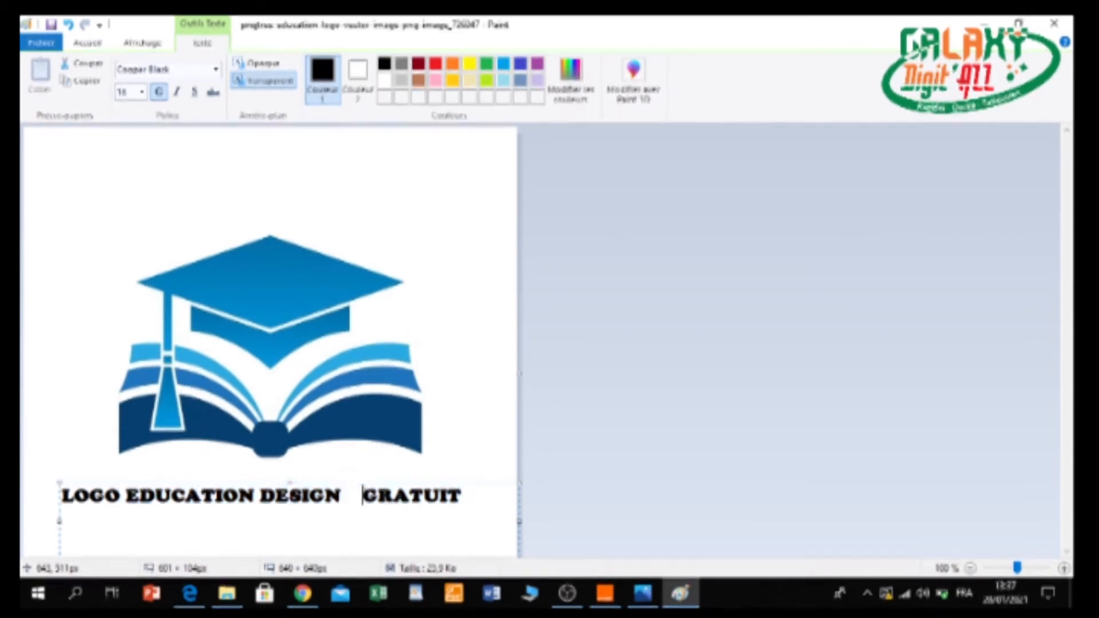
pyautogui.press('BackSpace')
pyautogui.press('BackSpace')
pyautogui.press('BackSpace')
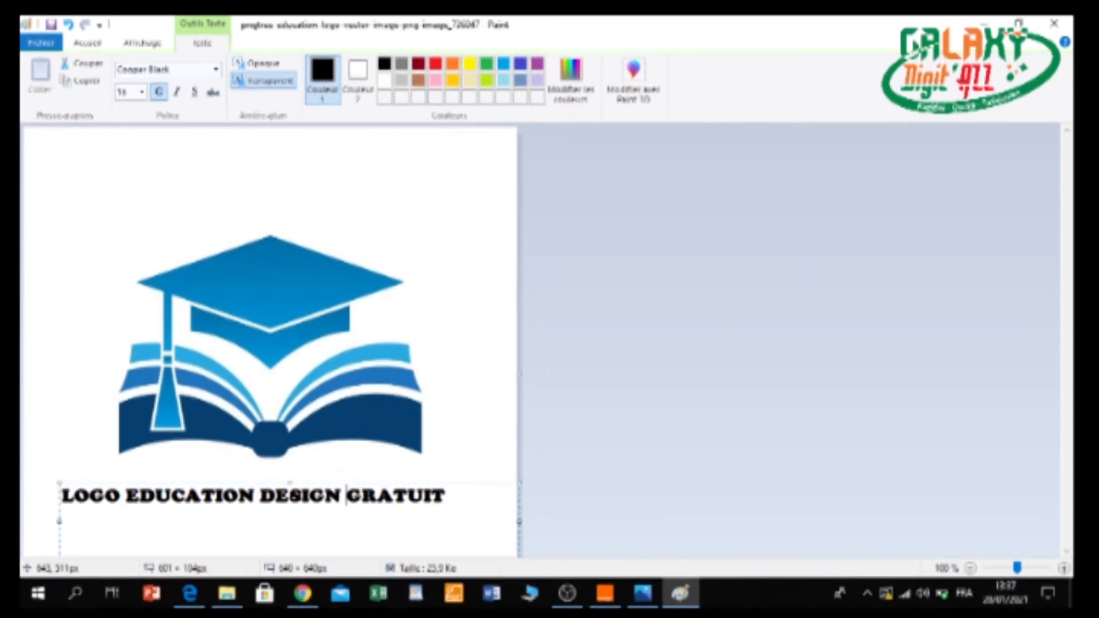
# Step: Move the text box closer to the book, commit the text, and reposition the caption to centre it under the book
pyautogui.moveTo(323, 482); pyautogui.dragTo(385, 467)
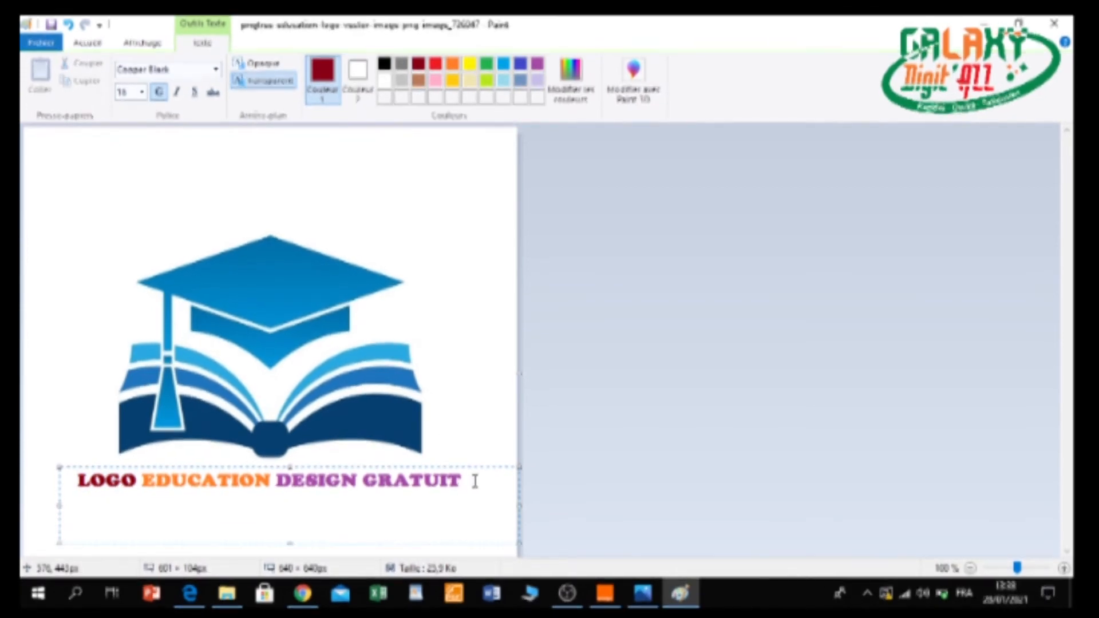
pyautogui.click(479, 429)
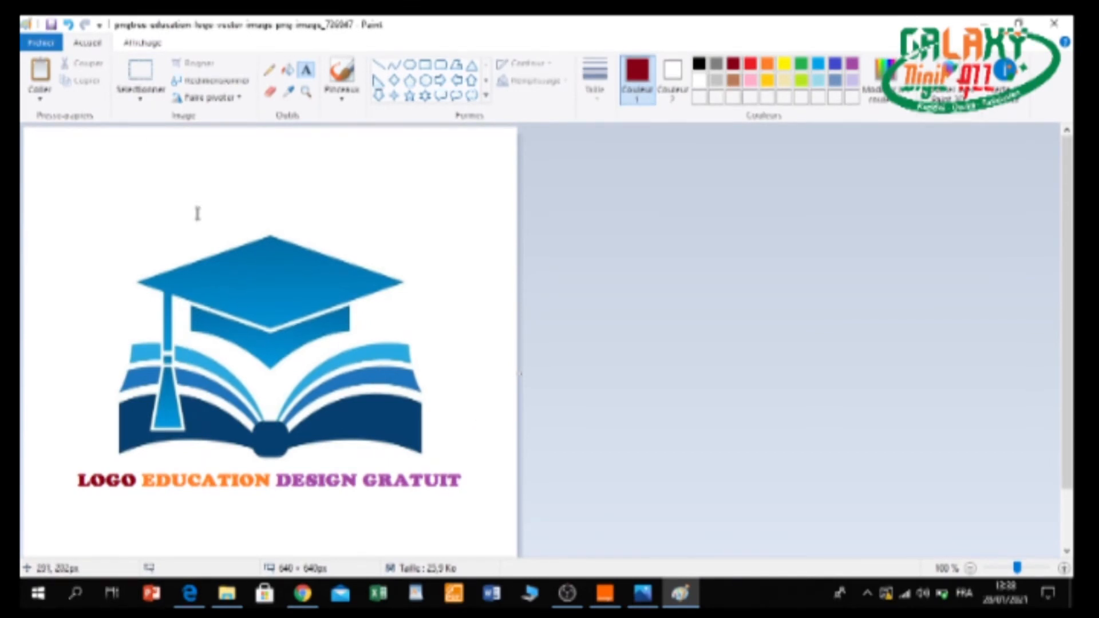
pyautogui.click(140, 72)
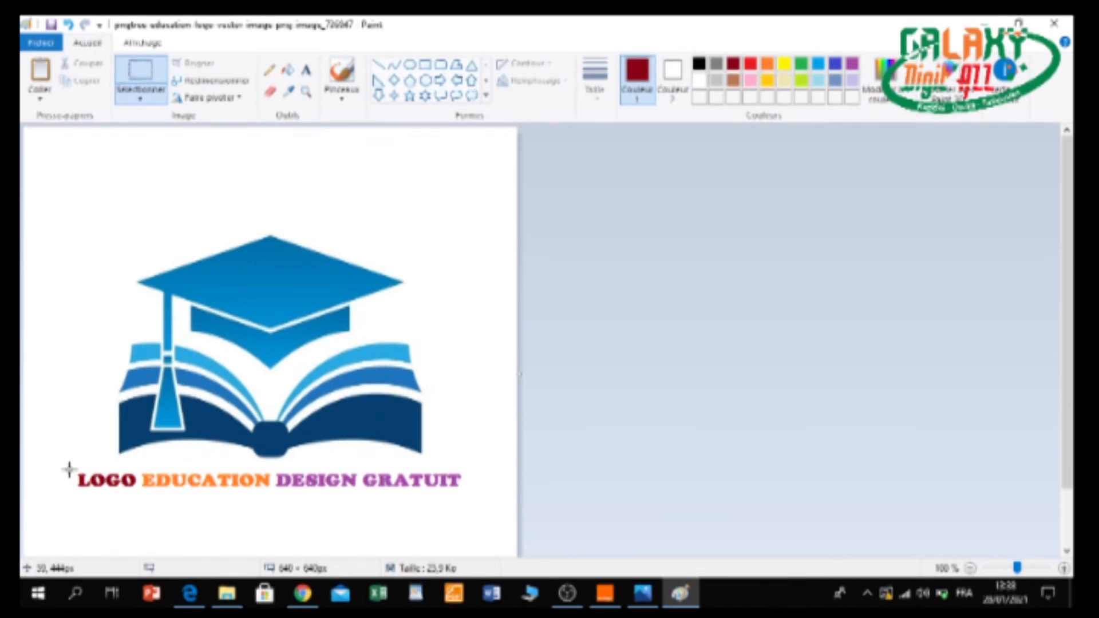
pyautogui.moveTo(68, 469); pyautogui.dragTo(418, 474)
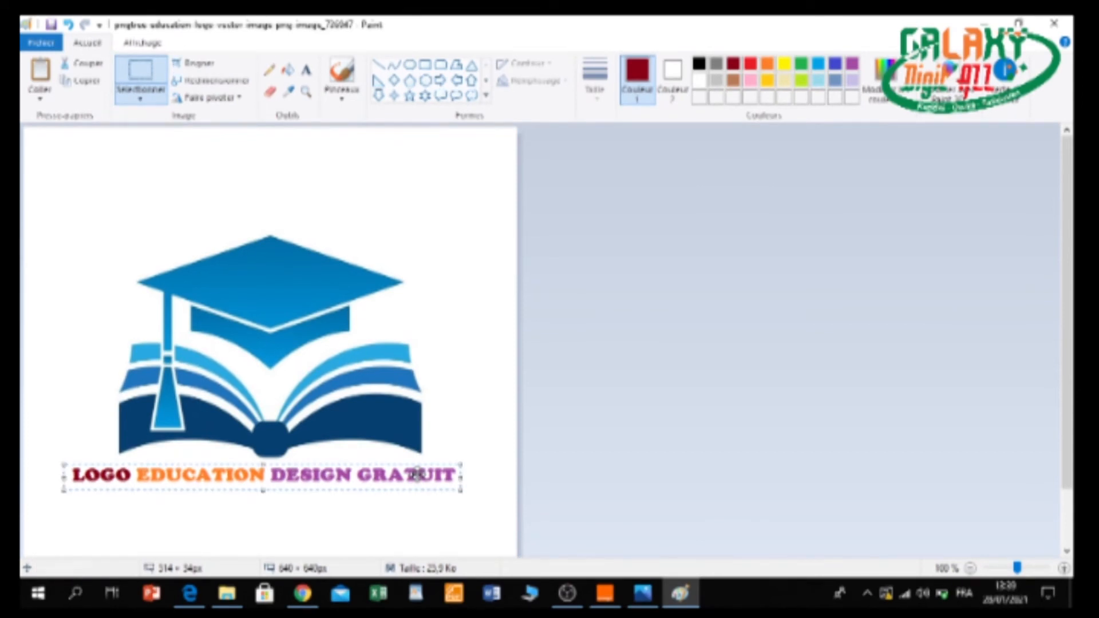
pyautogui.click(503, 413)
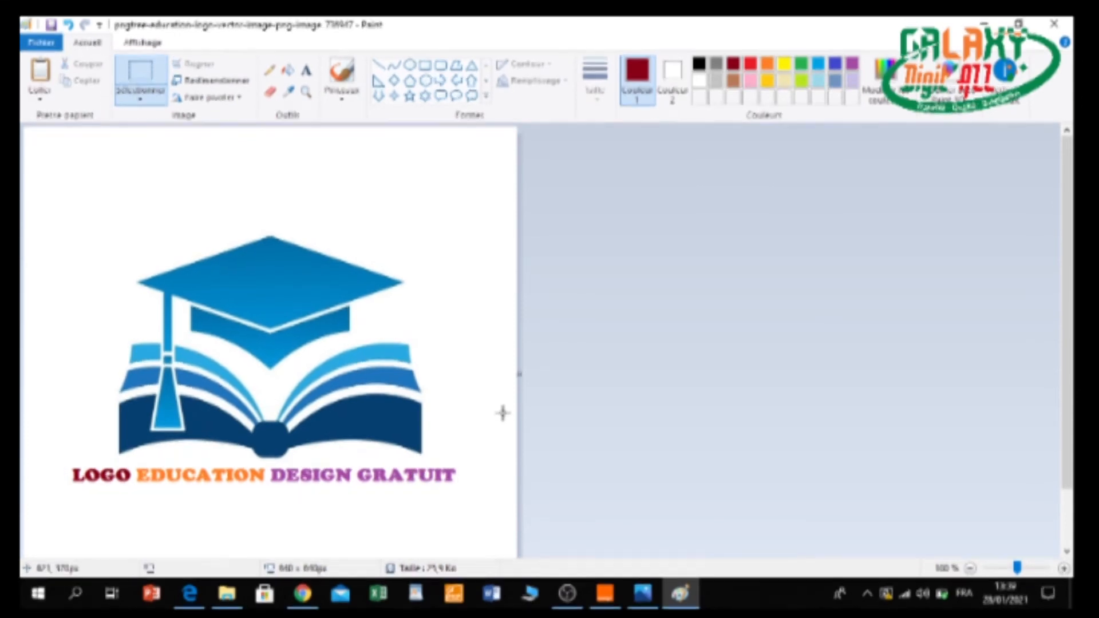
# Step: Save the logo as a PNG named pngtree-education-logo-vector-image-png-image_738947 in the Bureau (Desktop) folder
pyautogui.click(42, 42)
pyautogui.moveTo(128, 171)
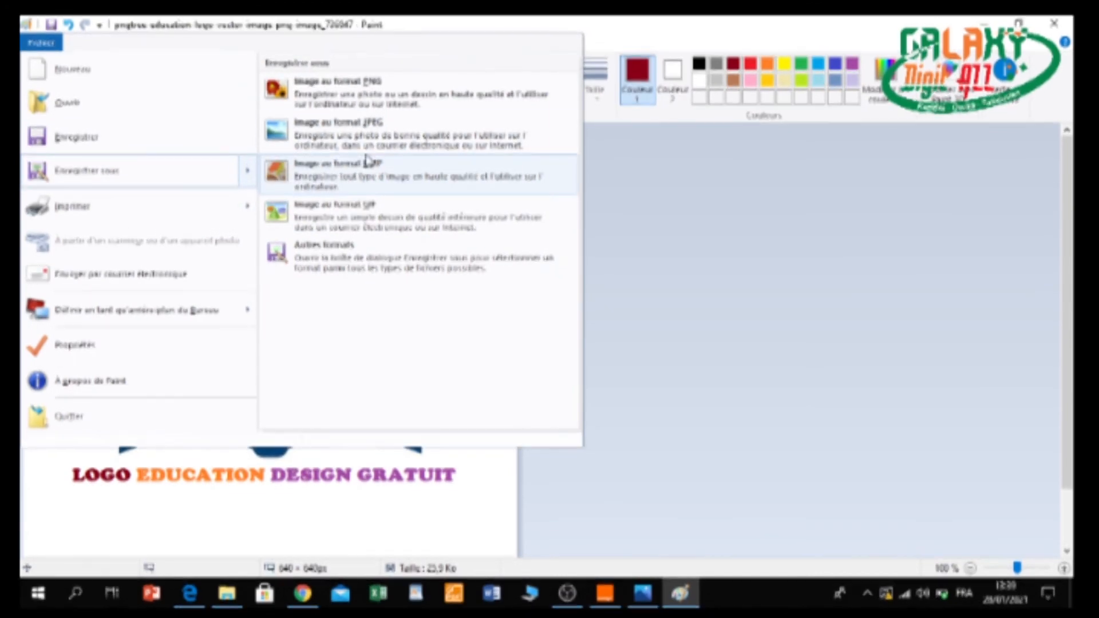
pyautogui.click(400, 97)
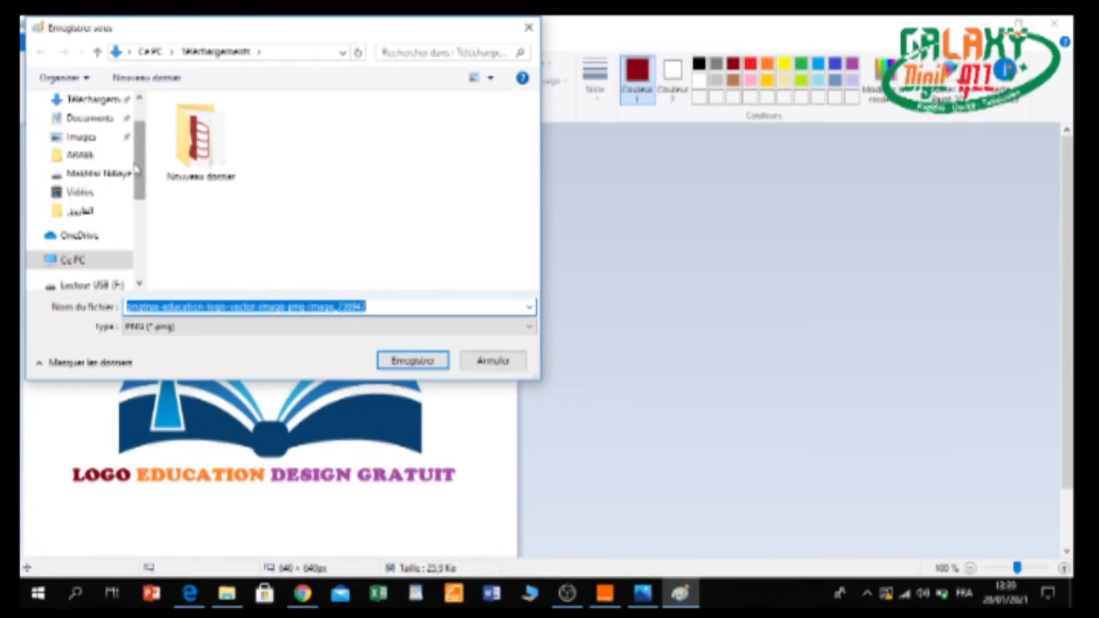
pyautogui.scroll(3, 138, 182)
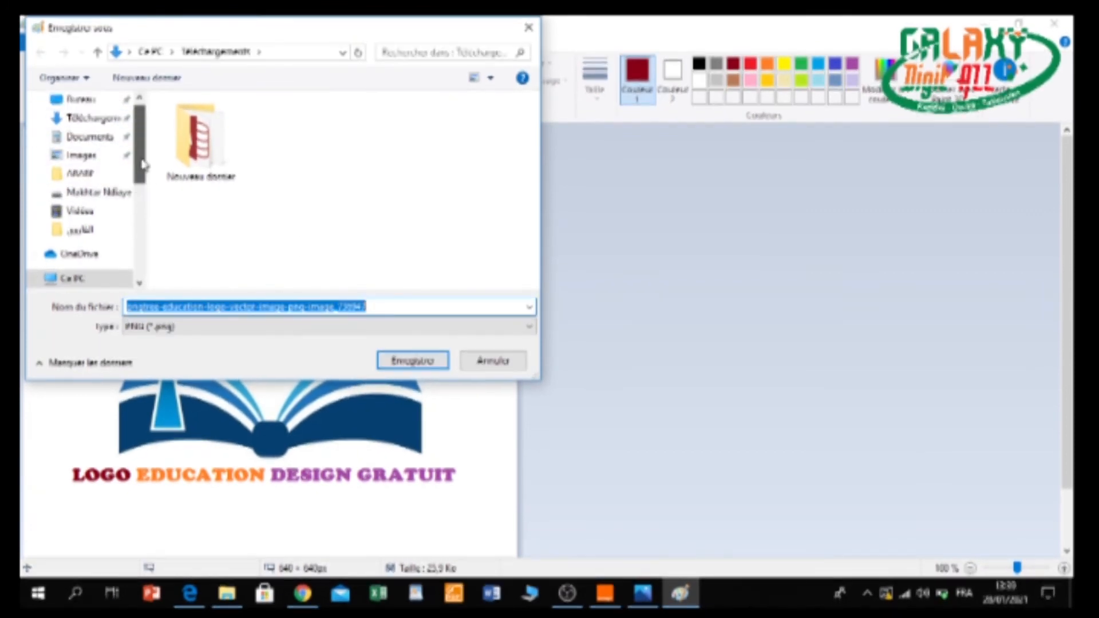
pyautogui.click(101, 136)
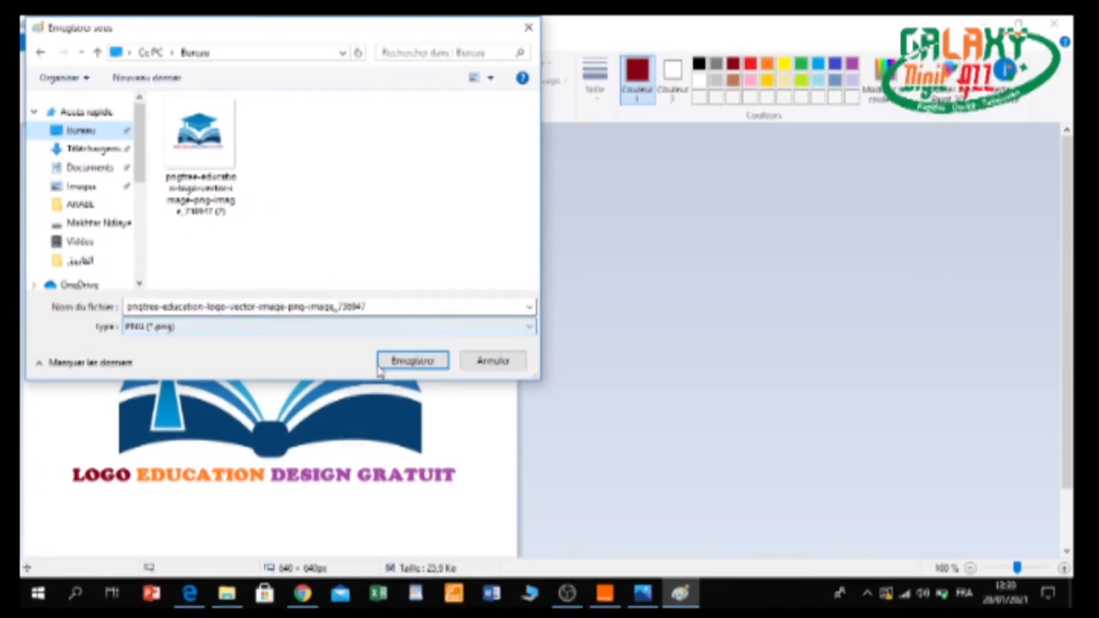
pyautogui.click(419, 361)
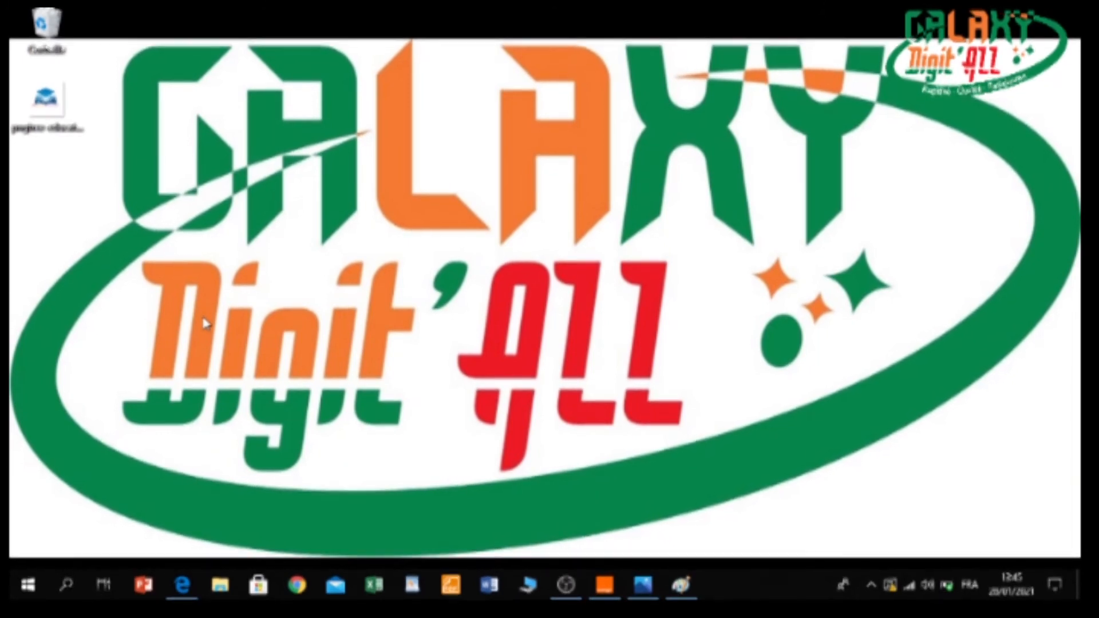
# Step: Open the saved logo image from the desktop to view it
pyautogui.doubleClick(57, 113)
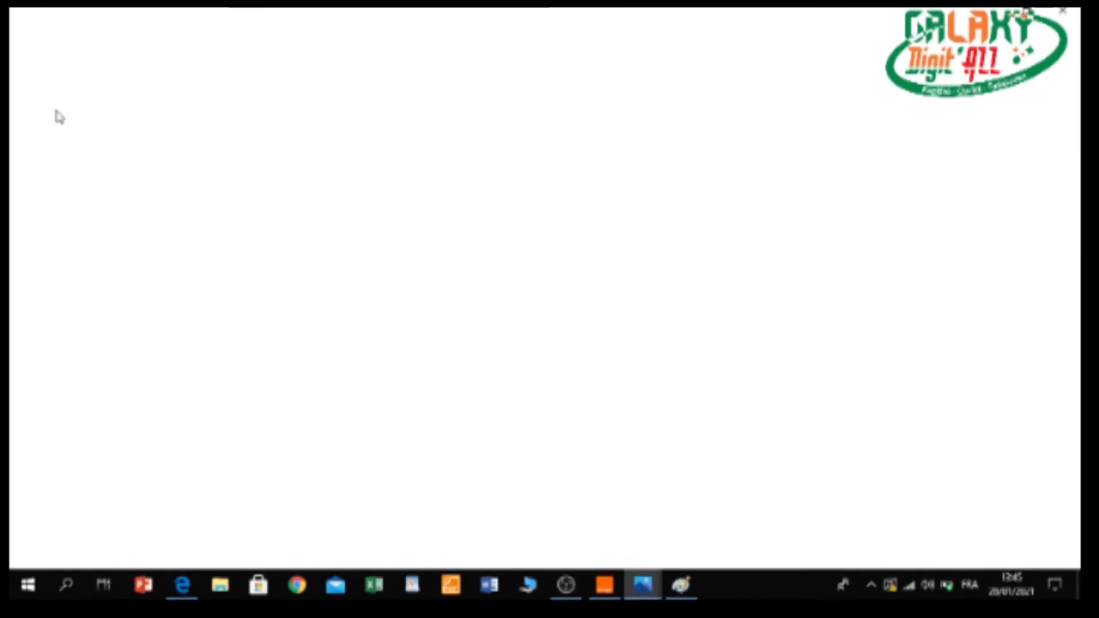